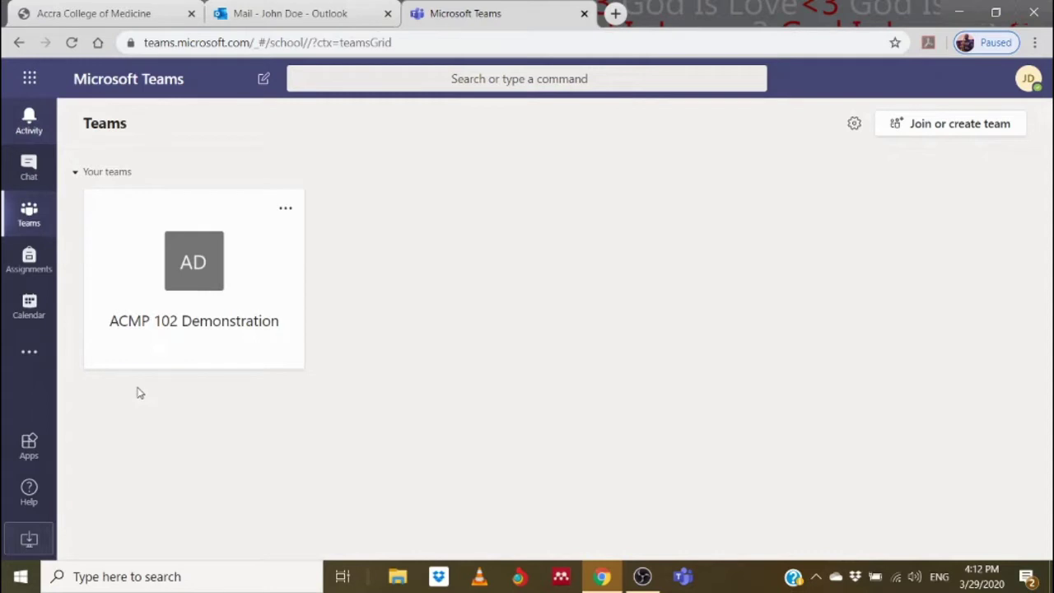
# Step: Open the ACMP 102 Demonstration team, then show the Calendar for March 30 – April 3, 2020
pyautogui.click(164, 274)
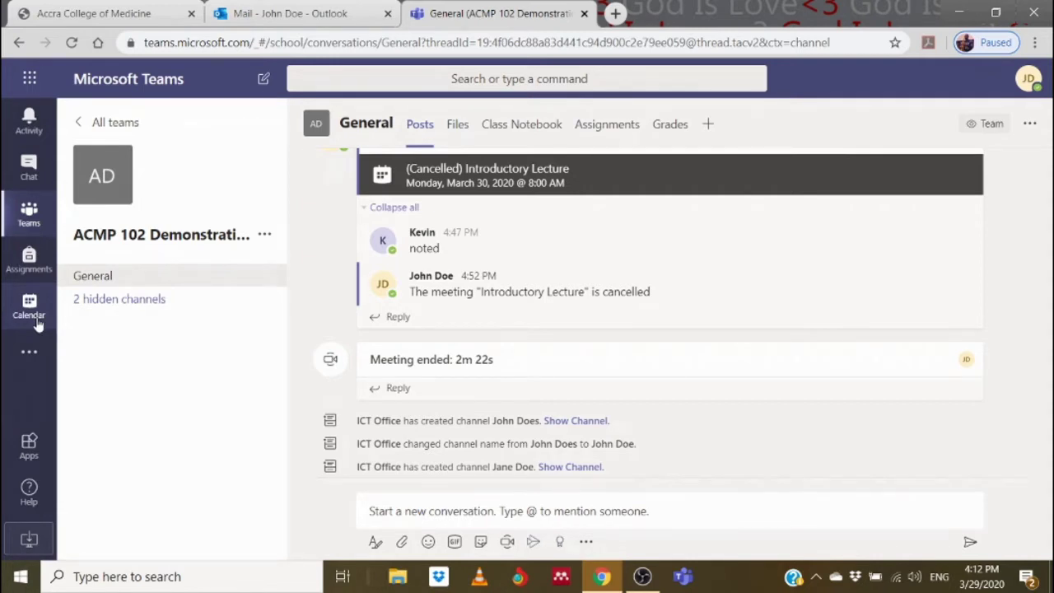
pyautogui.click(36, 324)
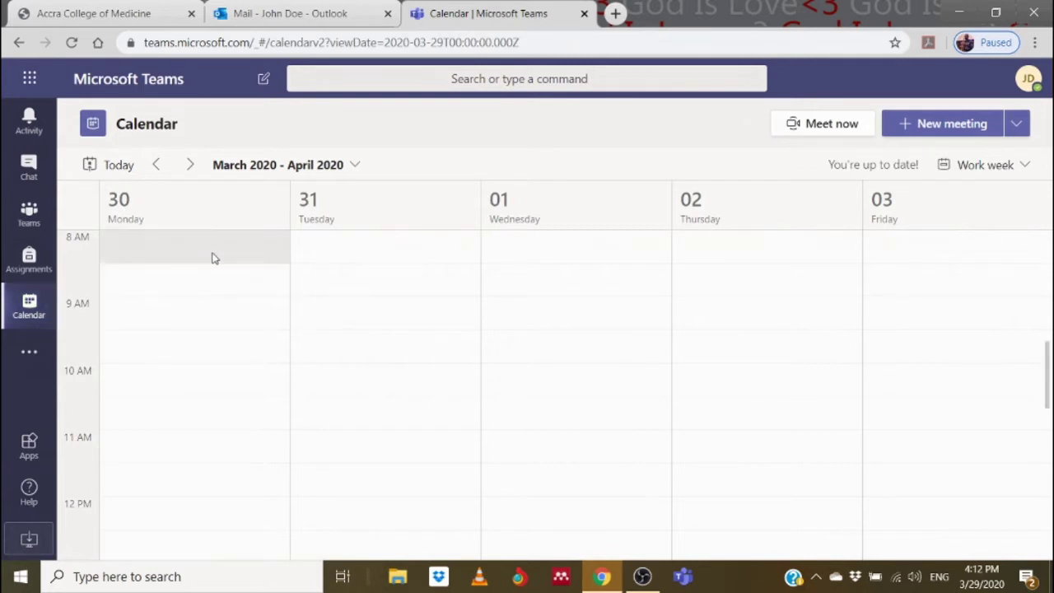
# Step: Create a new meeting titled 'Intro Lecture to Teams' and add one colleague as a required attendee
pyautogui.click(931, 124)
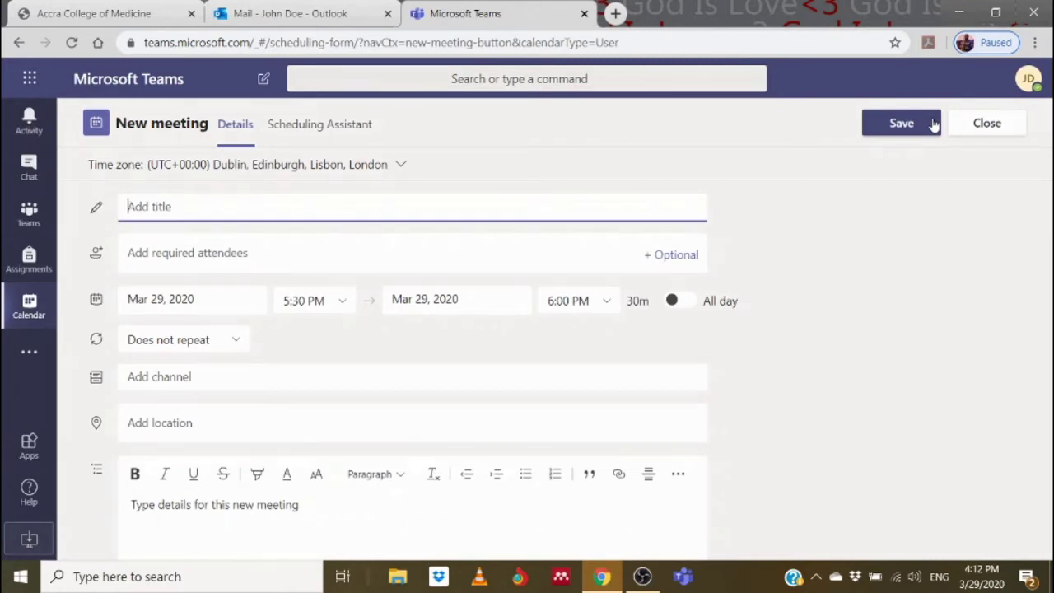
pyautogui.write('Intro Le')
pyautogui.write('ct')
pyautogui.write('ure to T')
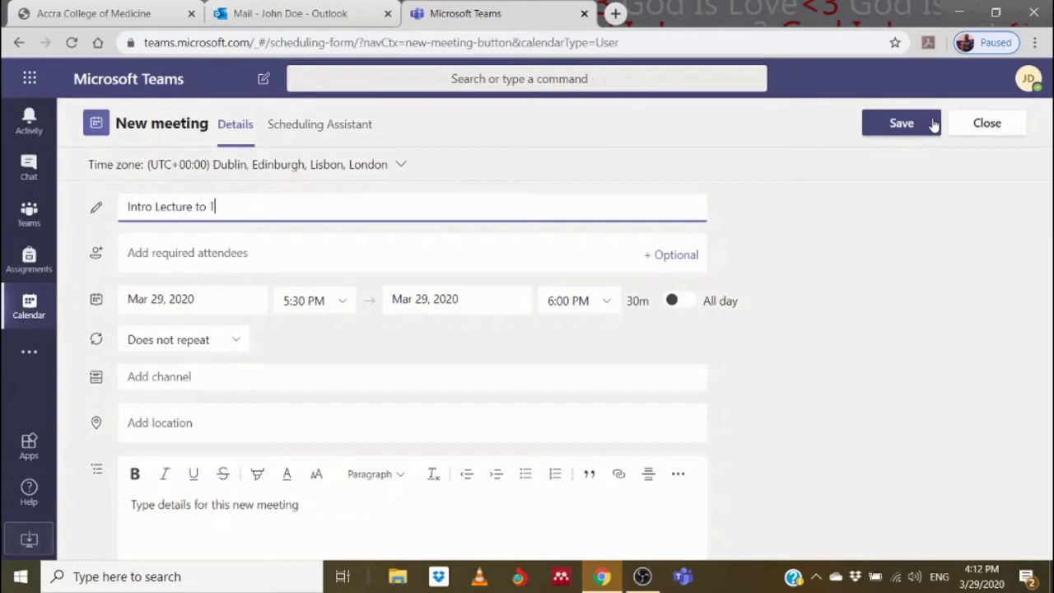
pyautogui.write('eams')
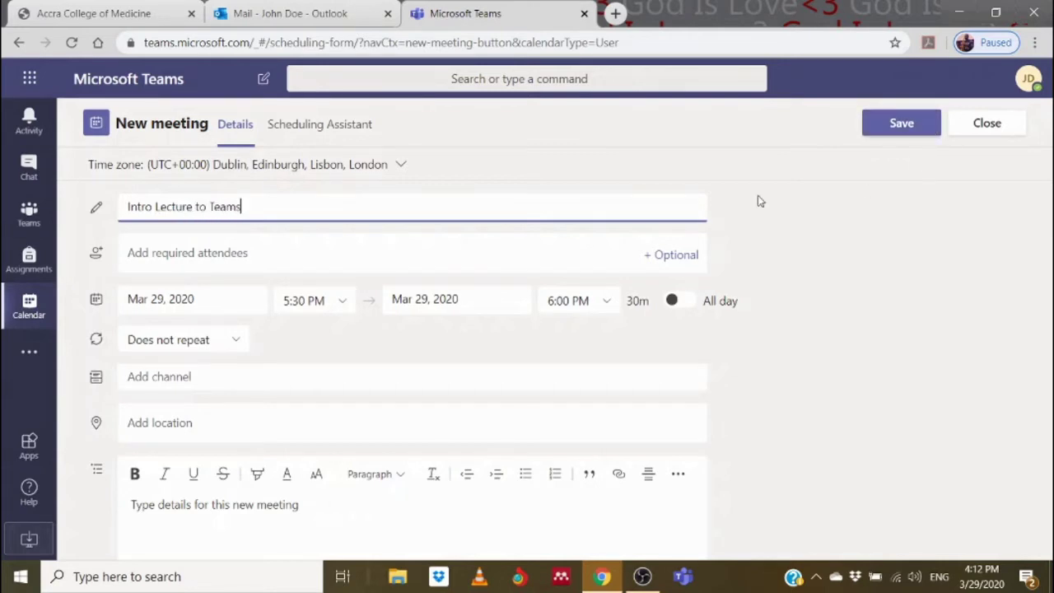
pyautogui.click(481, 255)
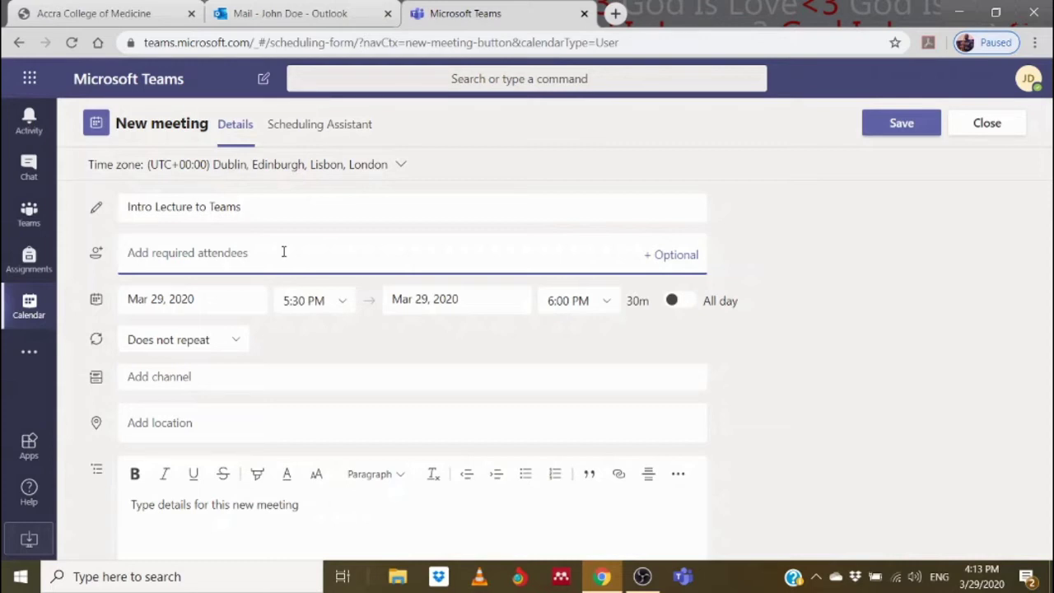
pyautogui.write('Ja')
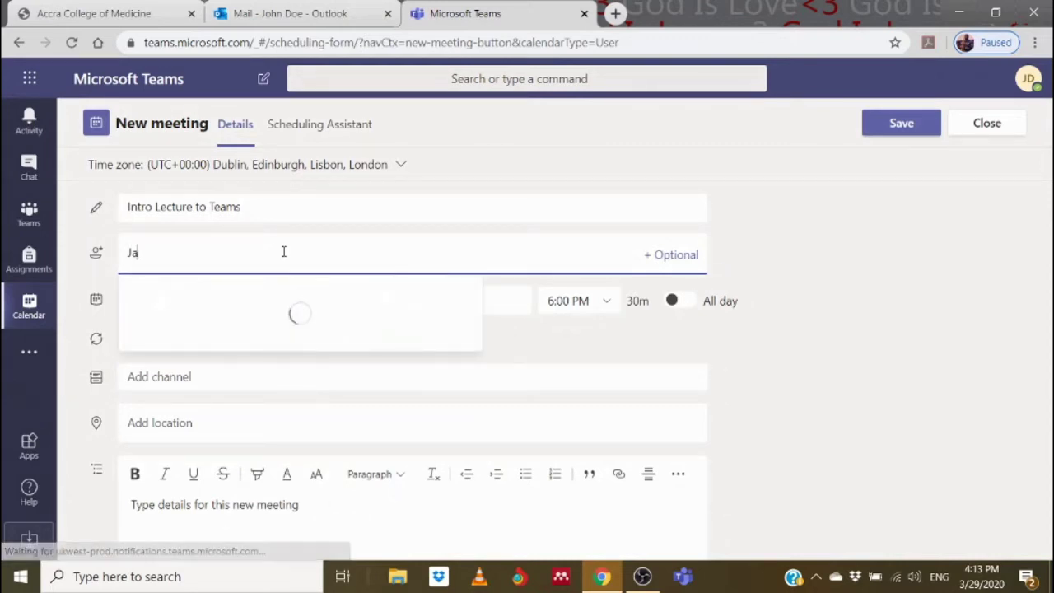
pyautogui.write('n')
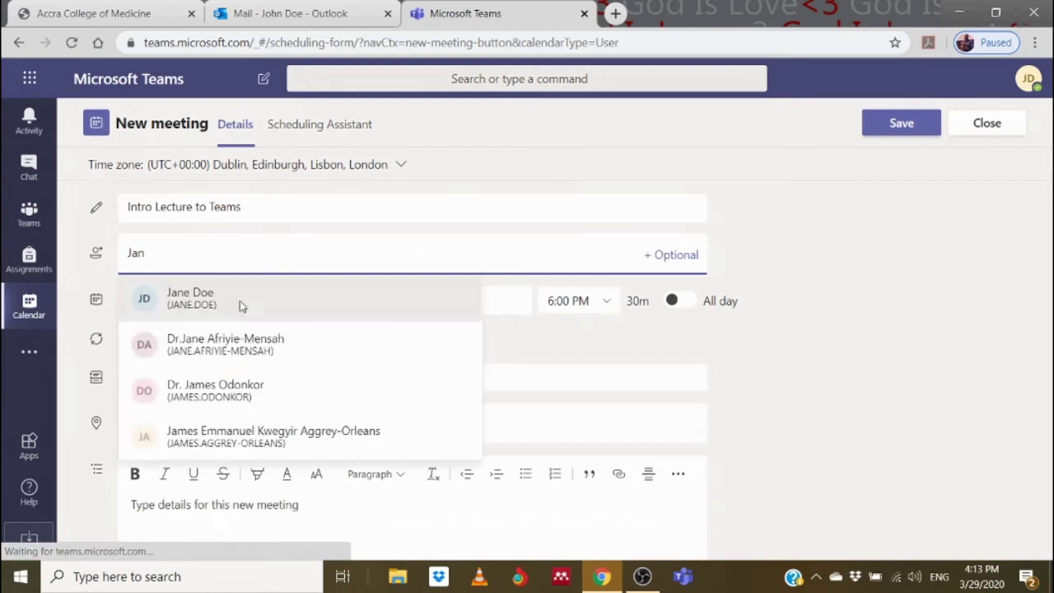
pyautogui.click(240, 306)
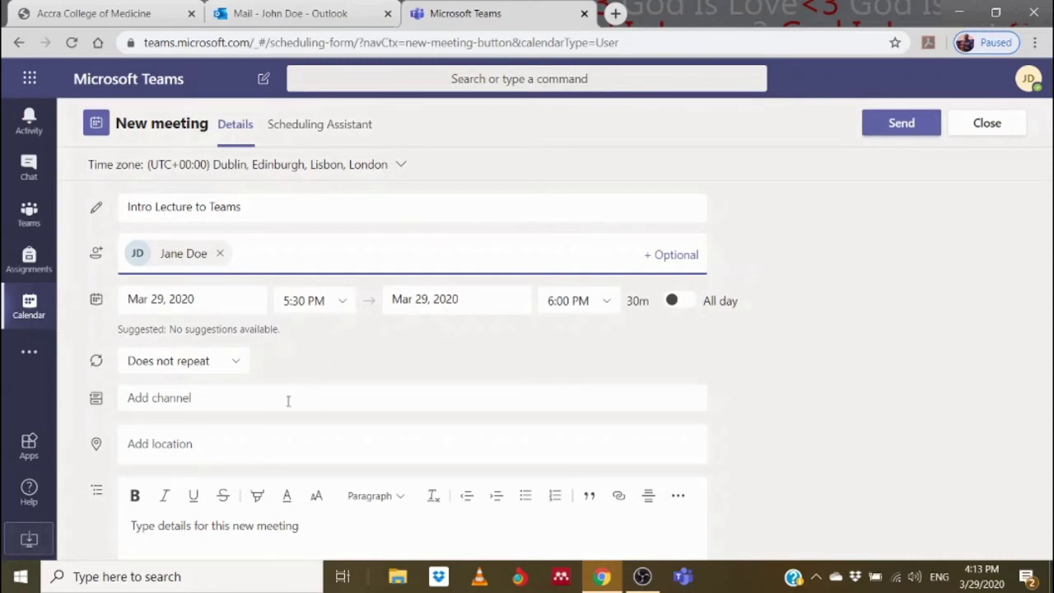
# Step: Change the meeting's repeat setting from Does not repeat to Weekly
pyautogui.click(237, 363)
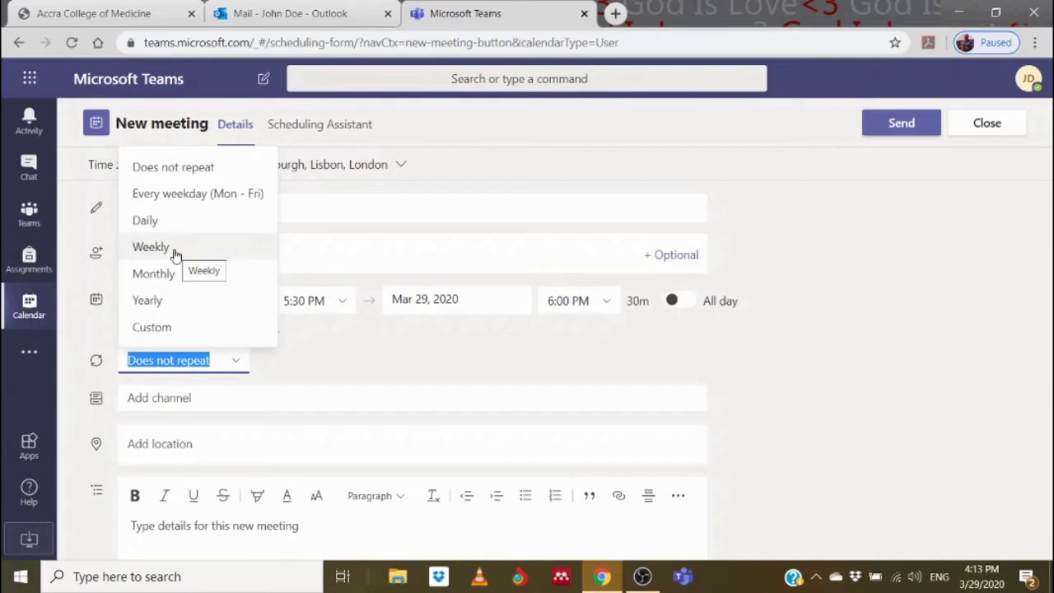
pyautogui.click(175, 253)
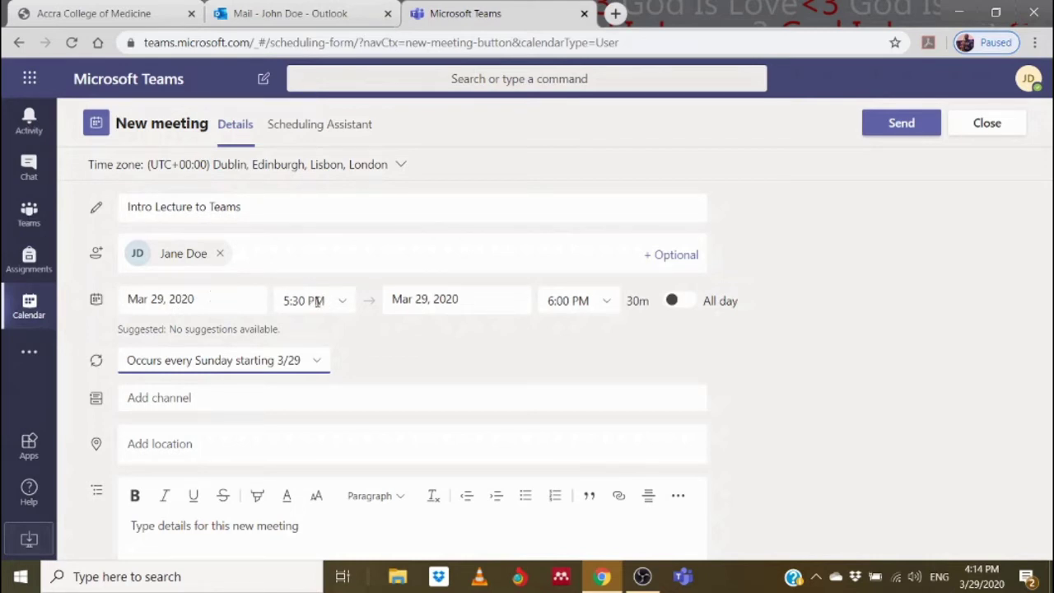
# Step: Set the meeting to Mar 30, 2020, starting 8:00 AM and ending 10:00 AM
pyautogui.click(195, 298)
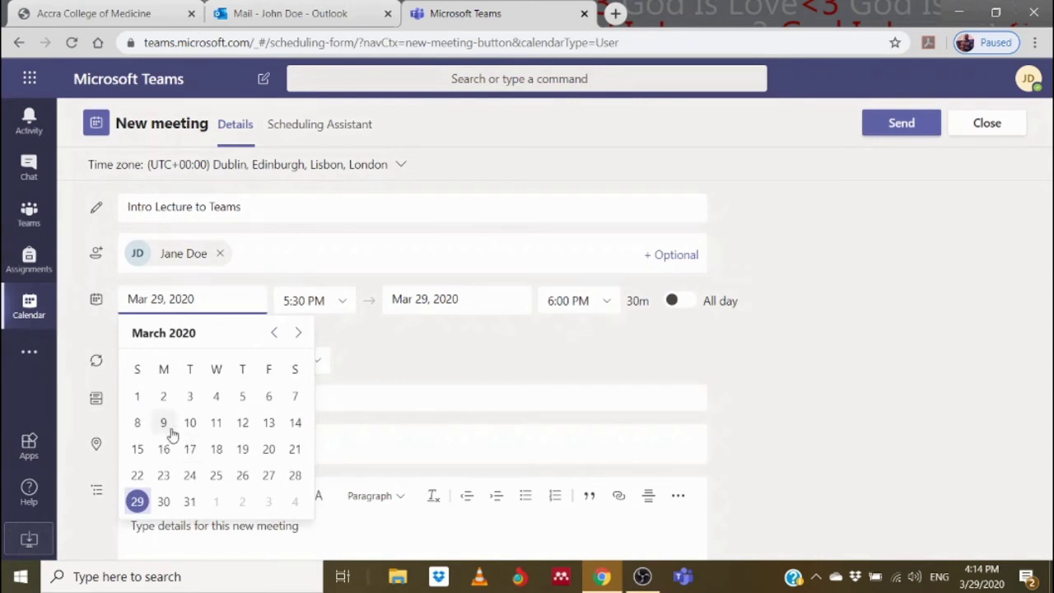
pyautogui.click(164, 502)
pyautogui.click(342, 303)
pyautogui.moveTo(355, 418); pyautogui.dragTo(355, 373)
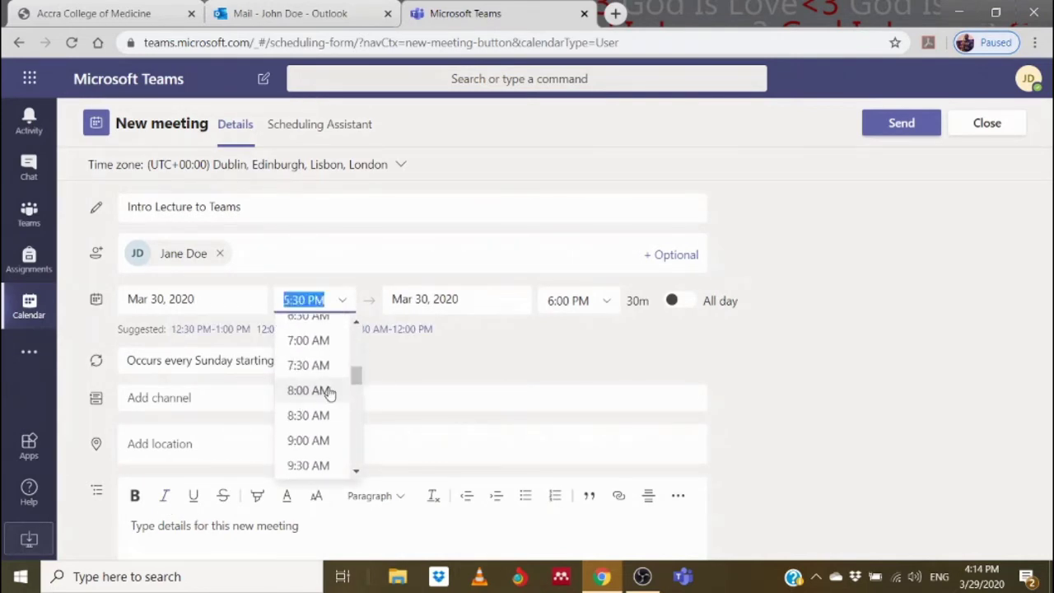
pyautogui.click(325, 391)
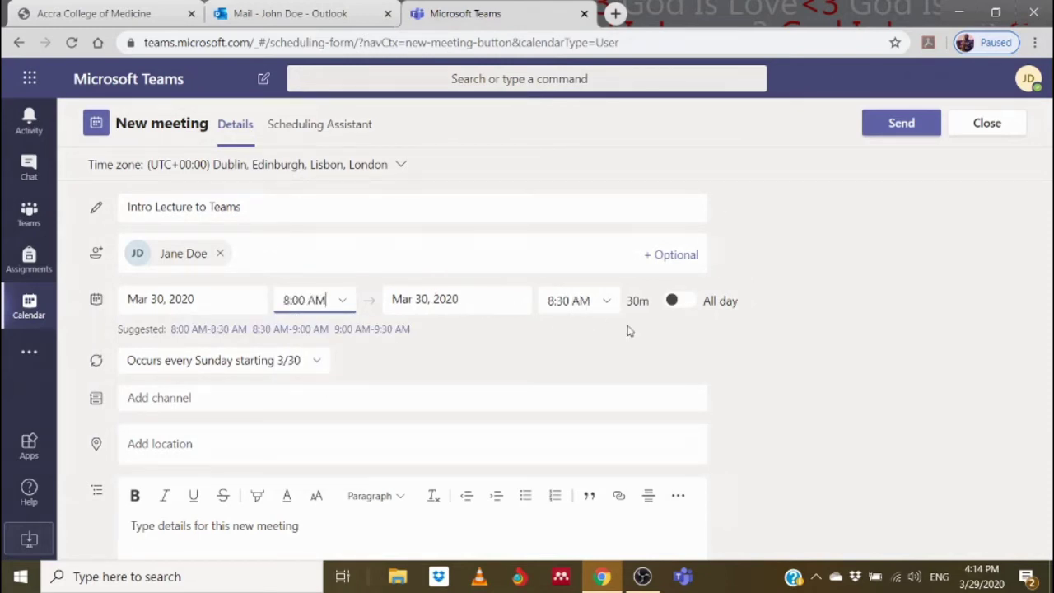
pyautogui.click(606, 302)
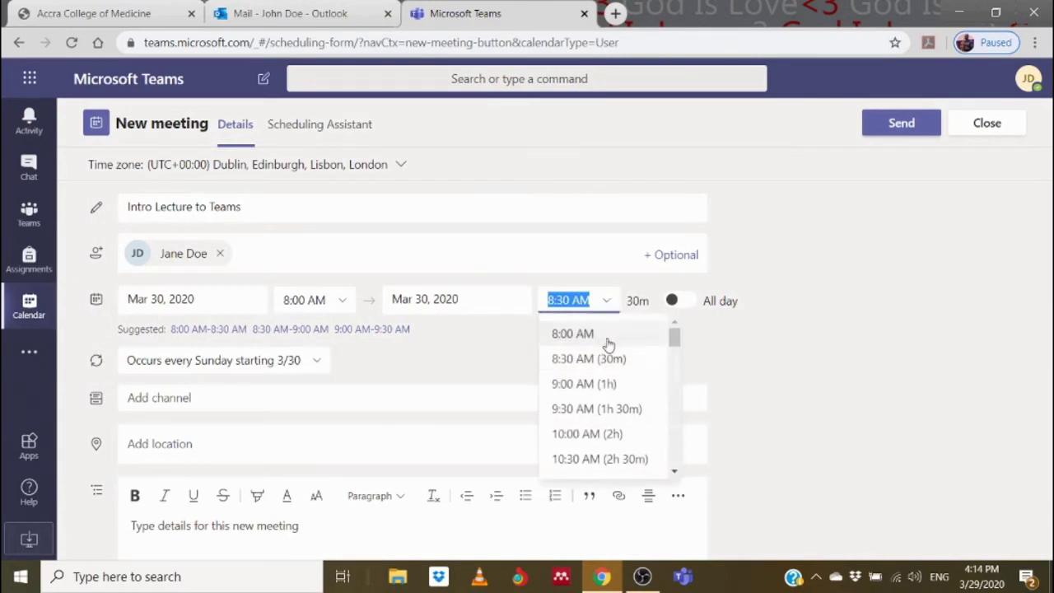
pyautogui.click(620, 433)
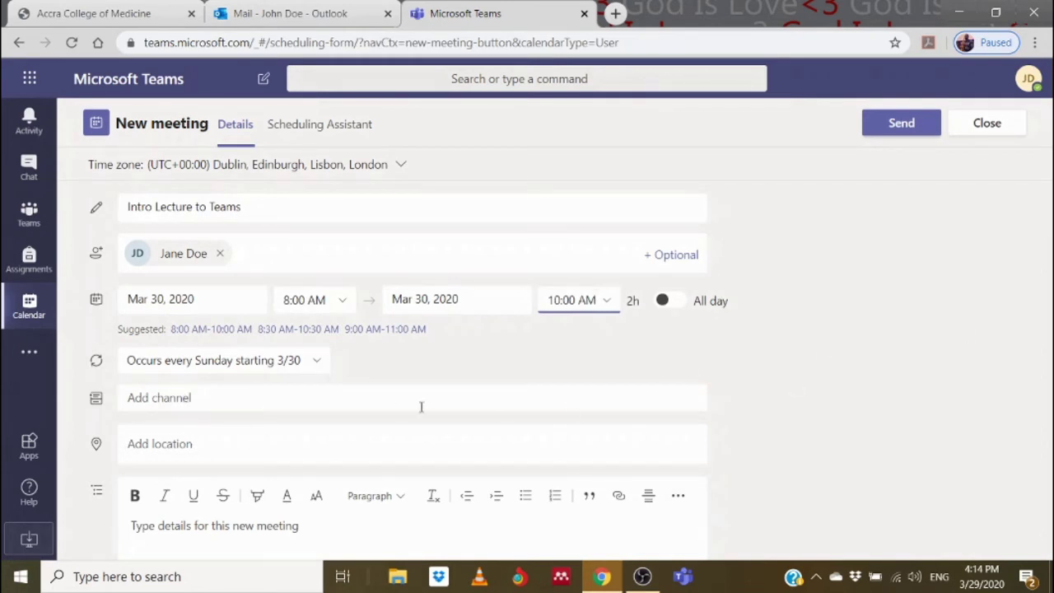
# Step: Add a details note asking attendees to read the lecture slides before the session, and send it
pyautogui.click(194, 536)
pyautogui.write('K')
pyautogui.write('indly read ')
pyautogui.write('the')
pyautogui.write(' le')
pyautogui.write('ue')
pyautogui.write('e slid')
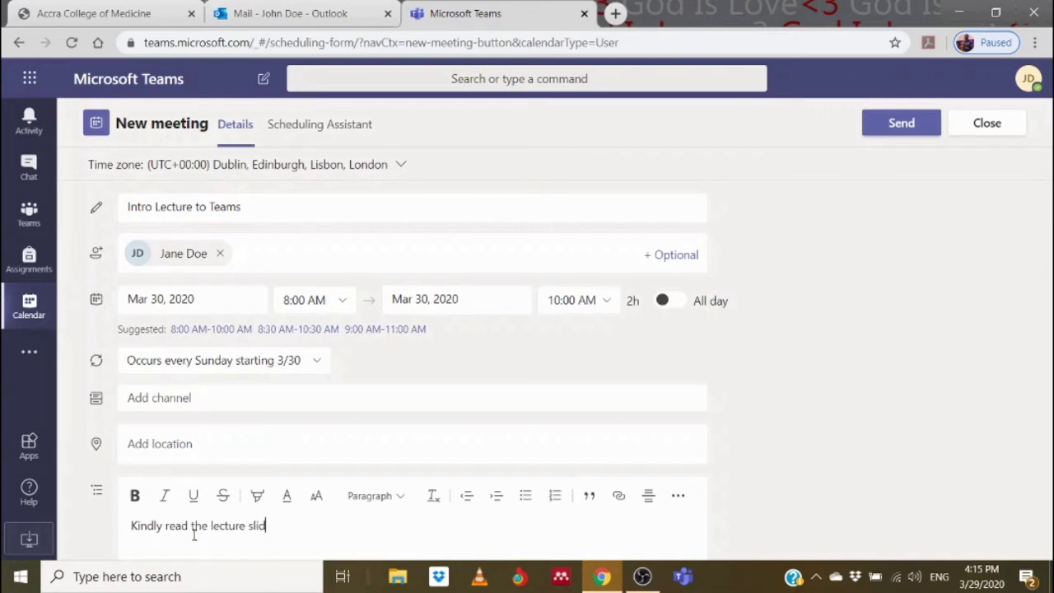
pyautogui.write('es efore th')
pyautogui.write('e session')
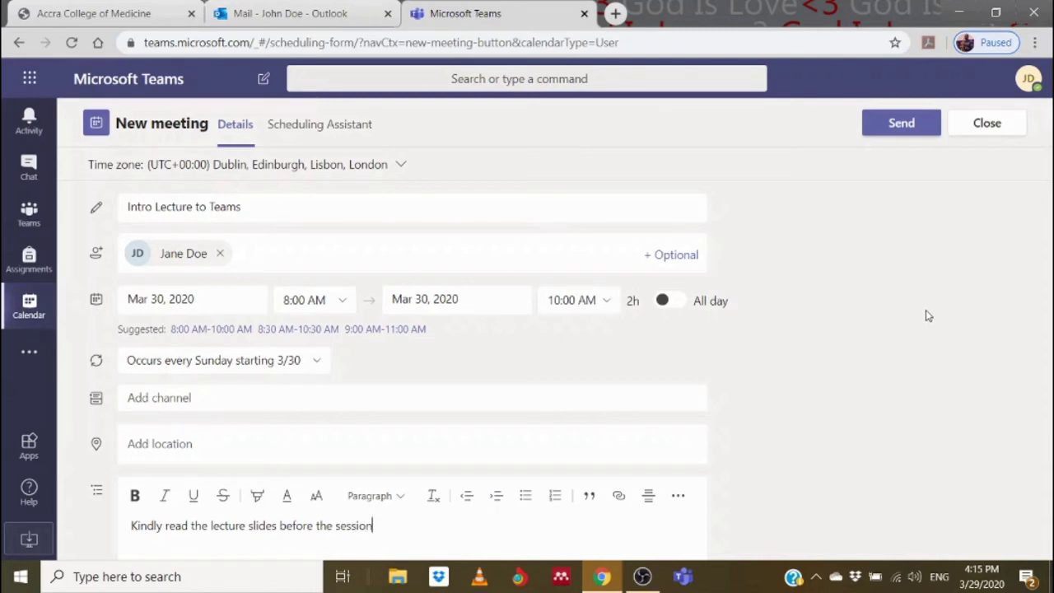
pyautogui.click(881, 132)
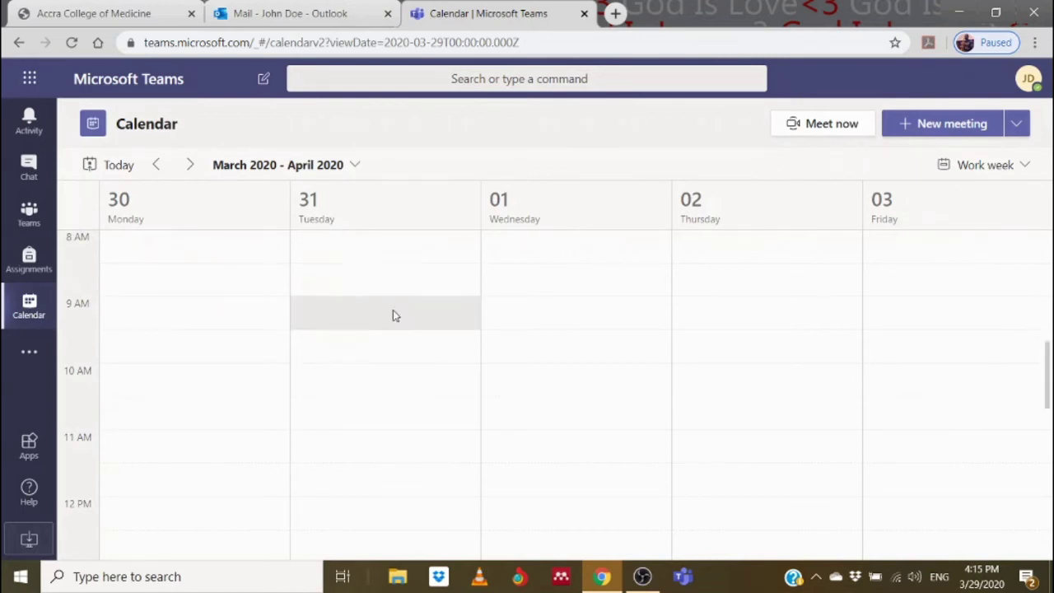
# Step: Visit the team's General channel, then return to the Calendar to see the Monday 8–10 AM meeting
pyautogui.click(37, 216)
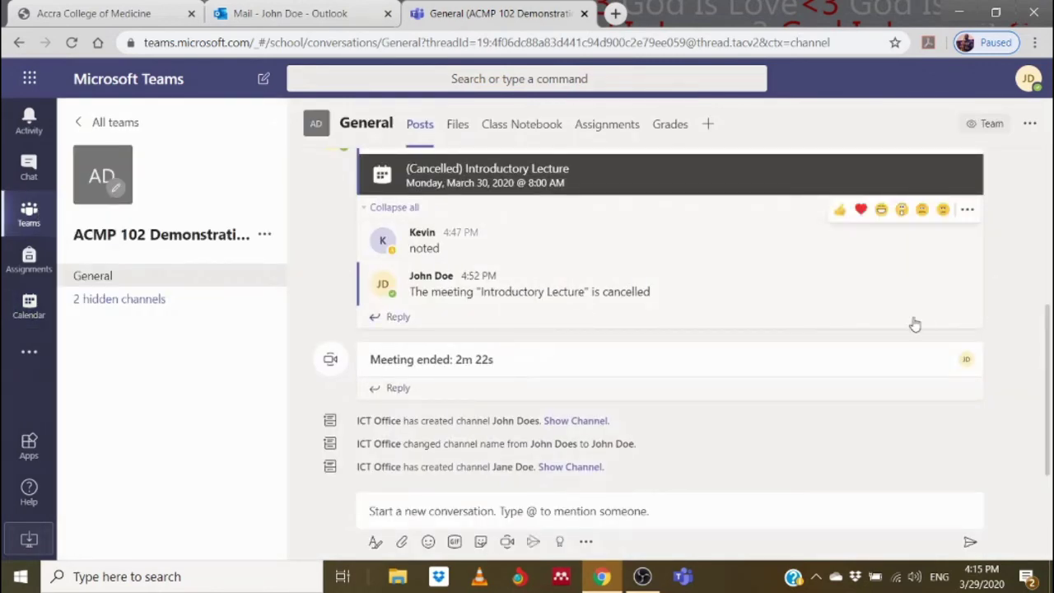
pyautogui.moveTo(1049, 349); pyautogui.dragTo(1049, 457)
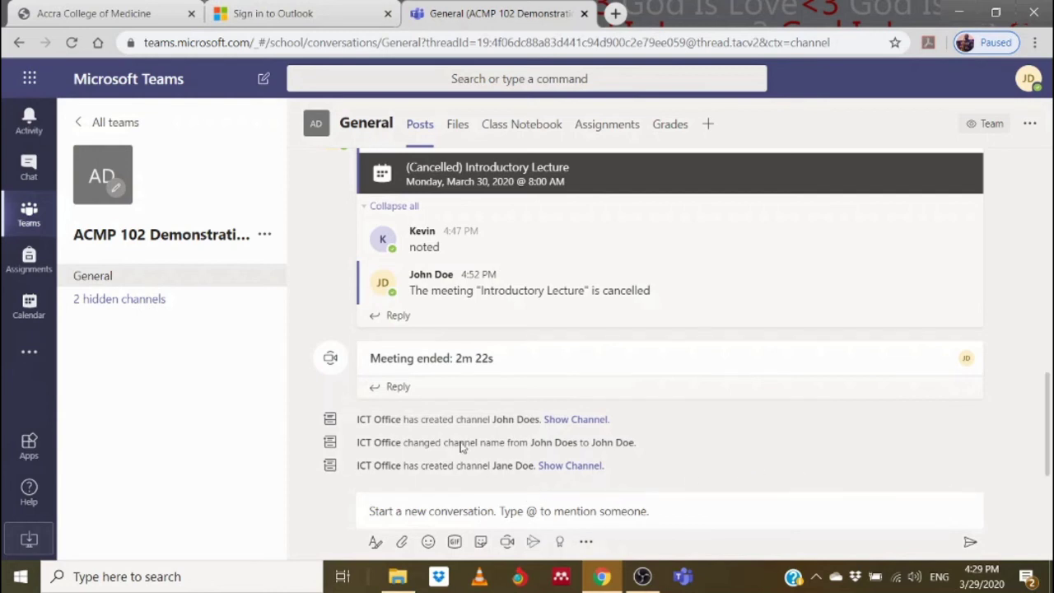
pyautogui.moveTo(258, 283)
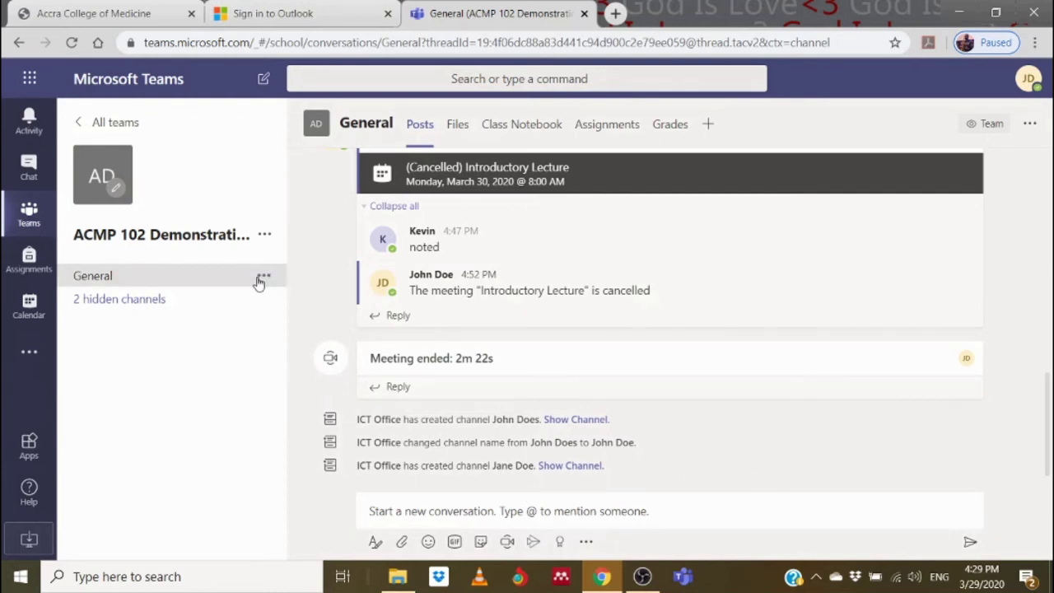
pyautogui.click(23, 317)
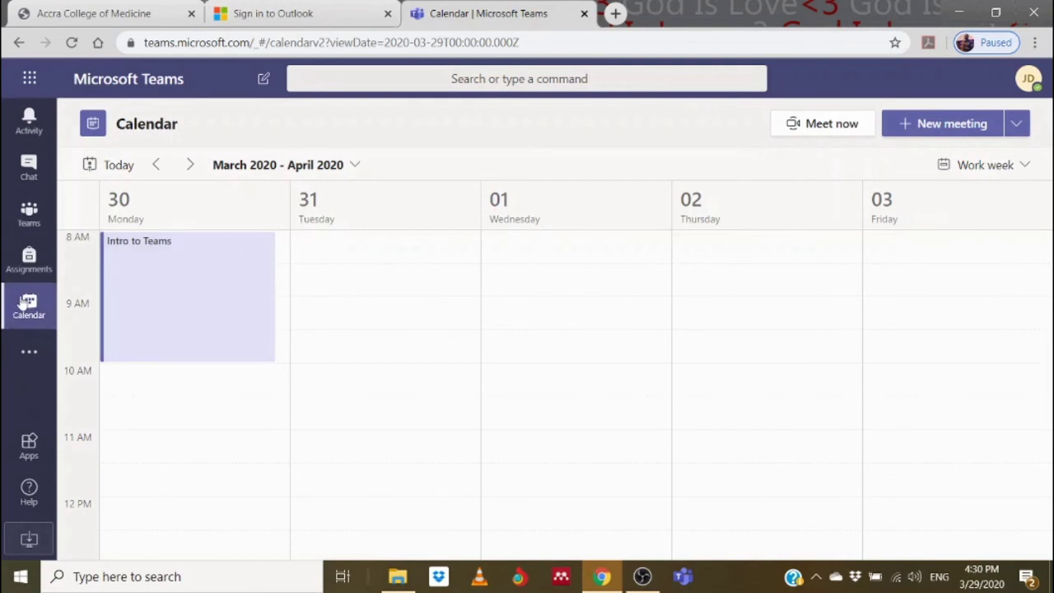
# Step: Start Meet now from the ACMP 102 team's General channel to bring up the camera preview
pyautogui.click(32, 212)
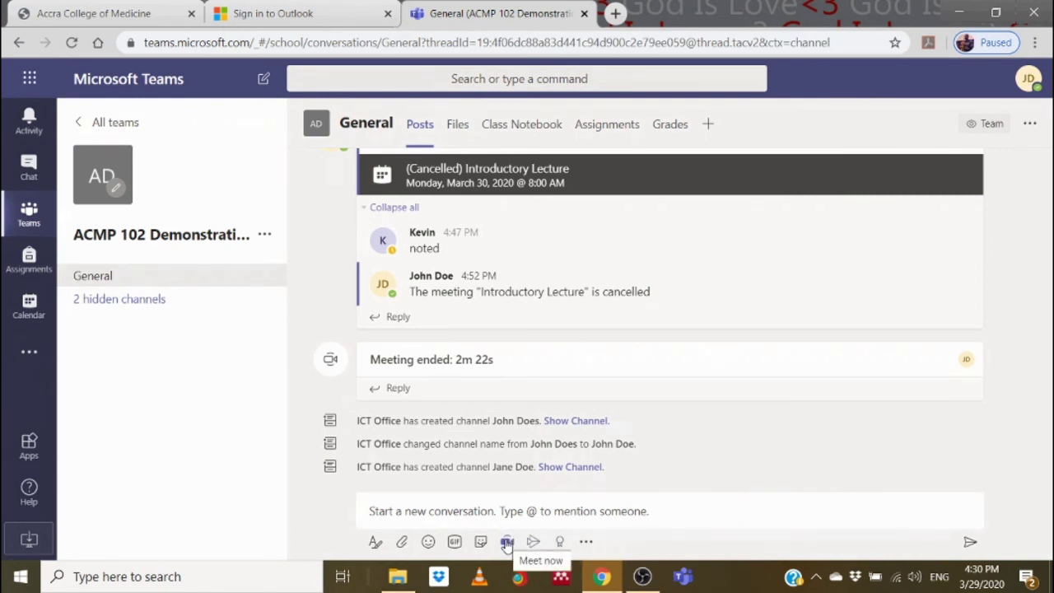
pyautogui.click(506, 543)
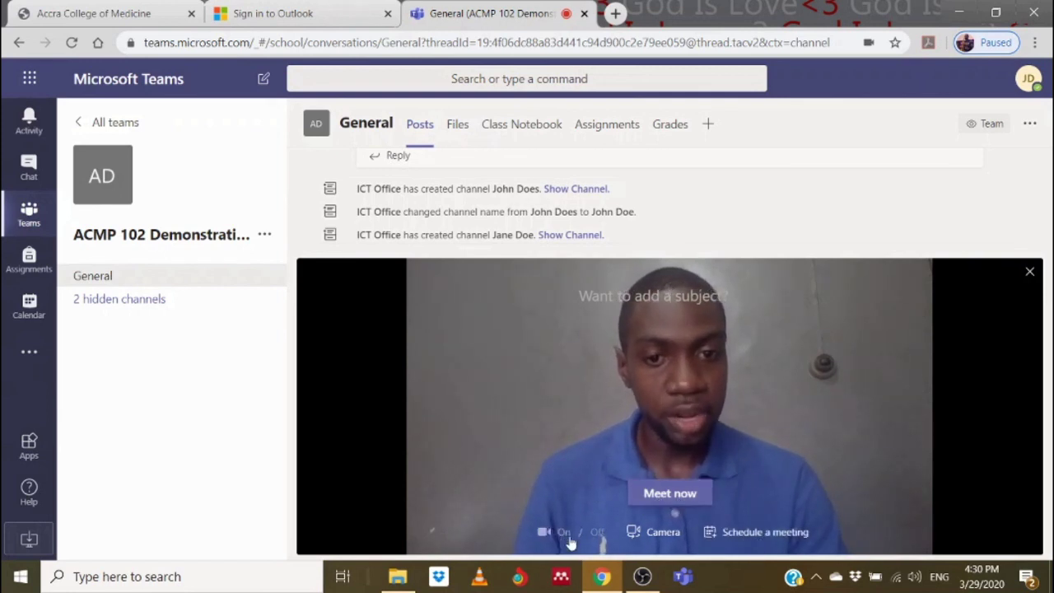
# Step: Choose Schedule a meeting from the Meet now preview to get a channel-linked meeting form
pyautogui.click(757, 533)
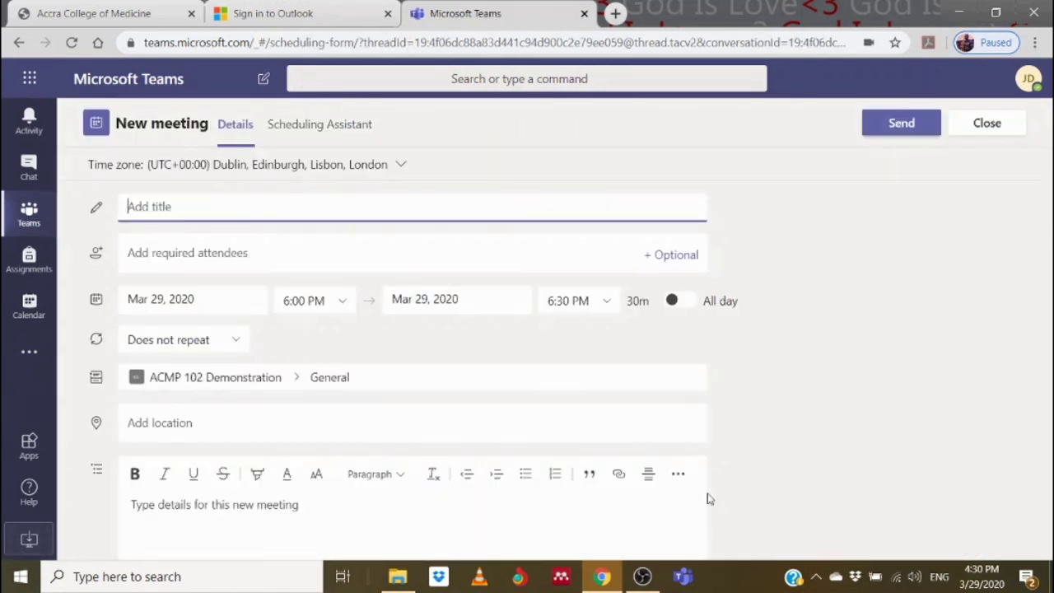